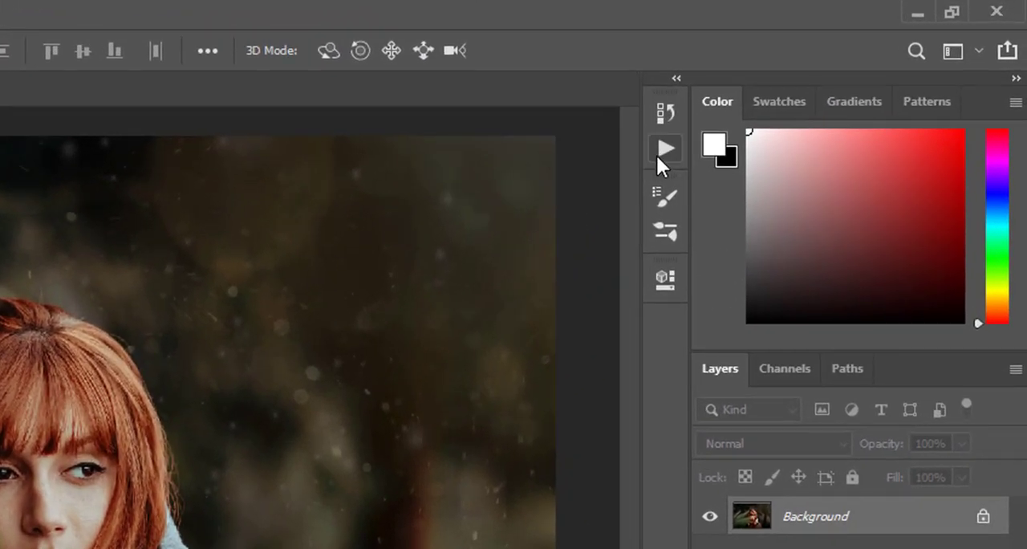
- Load the PSDESIRE - Snow It action set from the ATN file in the desktop's New folder
click(663, 151)
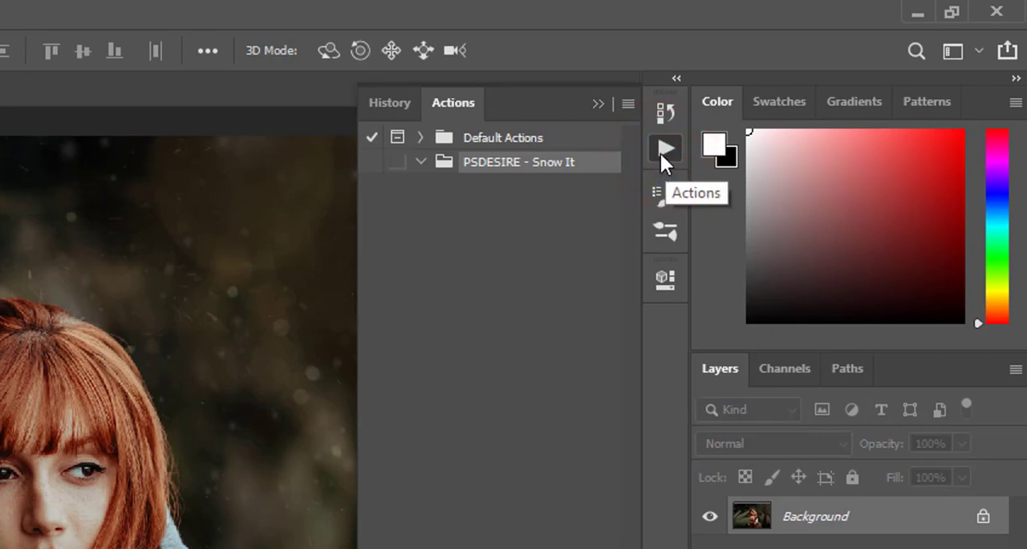
click(627, 104)
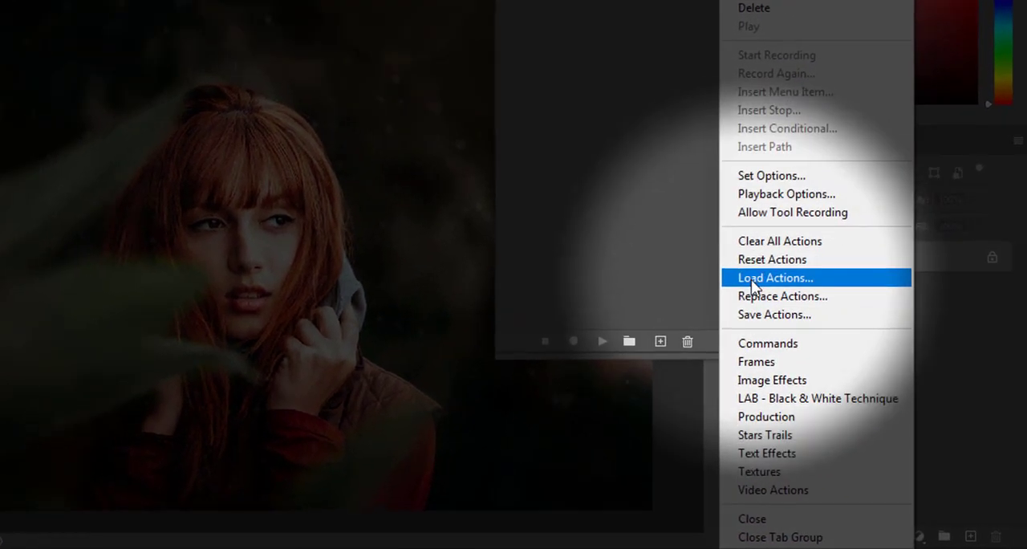
click(780, 276)
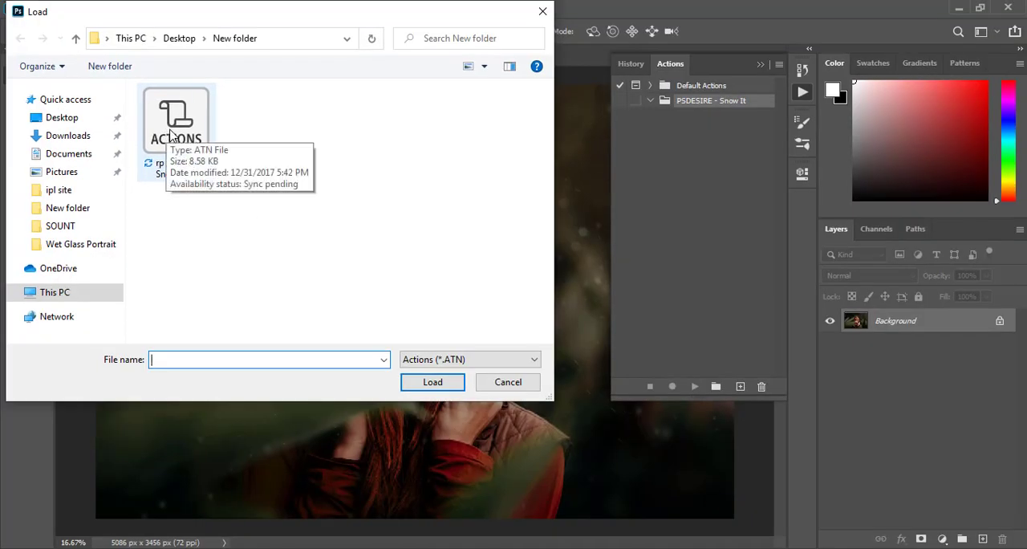
double_click(169, 129)
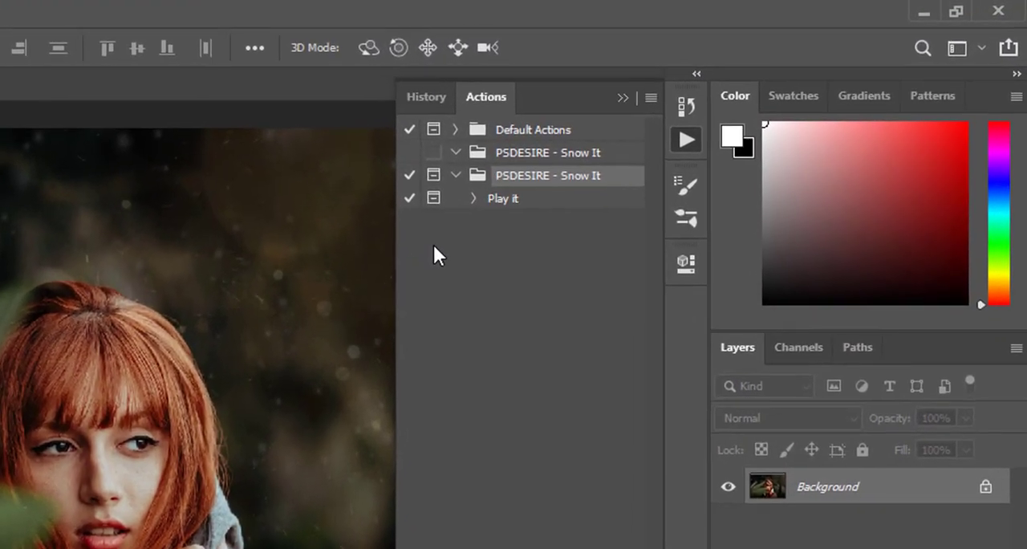
click(618, 100)
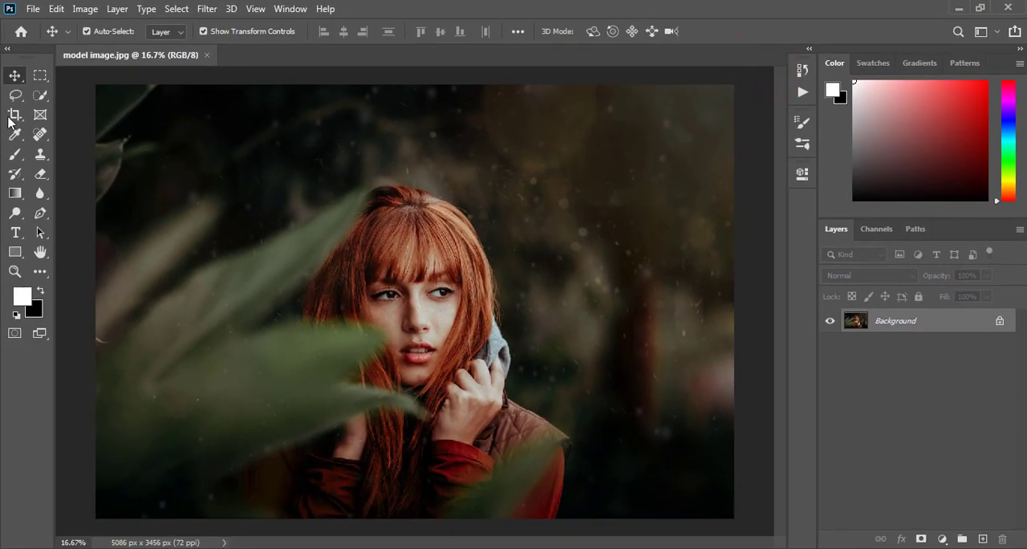
- With the Brush tool active, import the Snow Round Brush file into the brush presets and check its contents
click(16, 154)
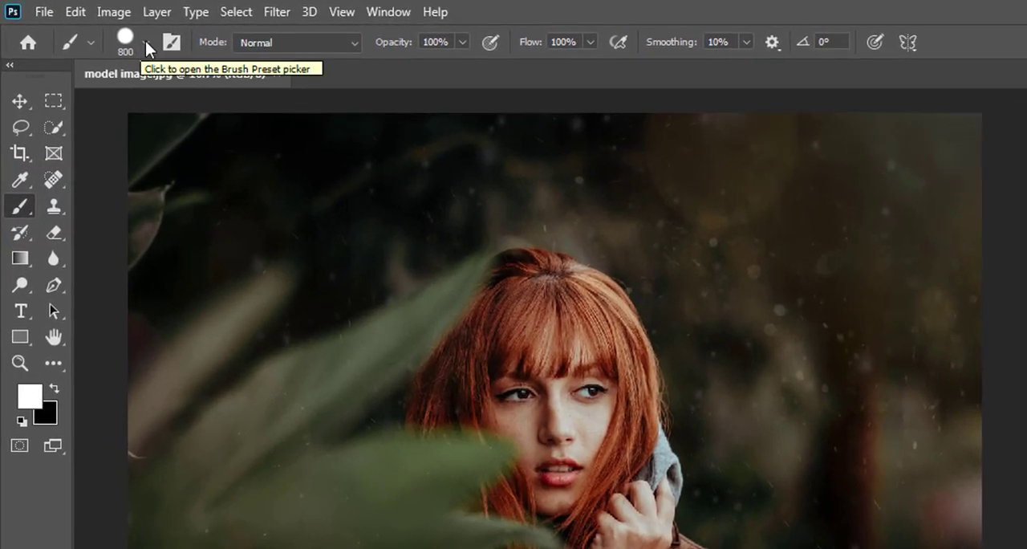
click(146, 45)
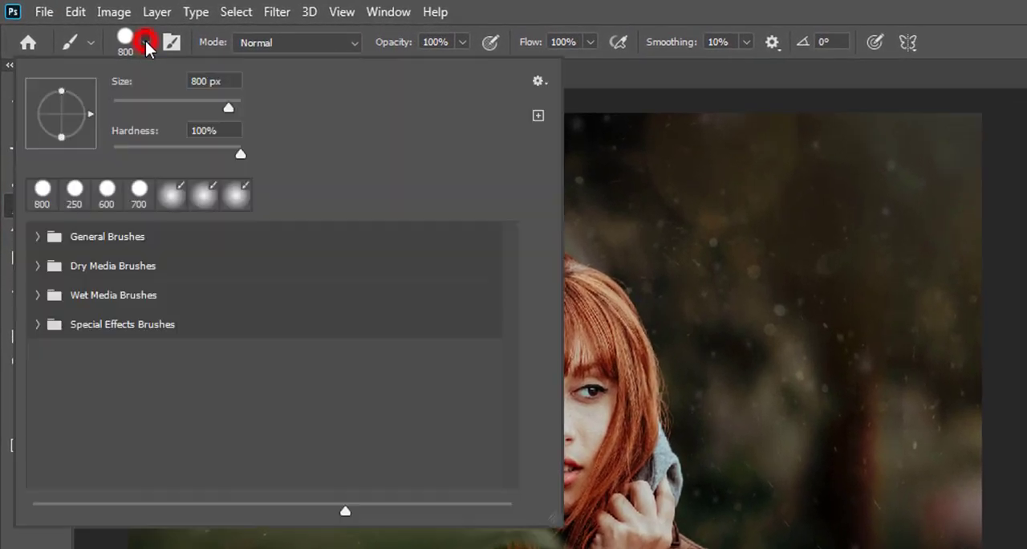
click(41, 322)
click(41, 322)
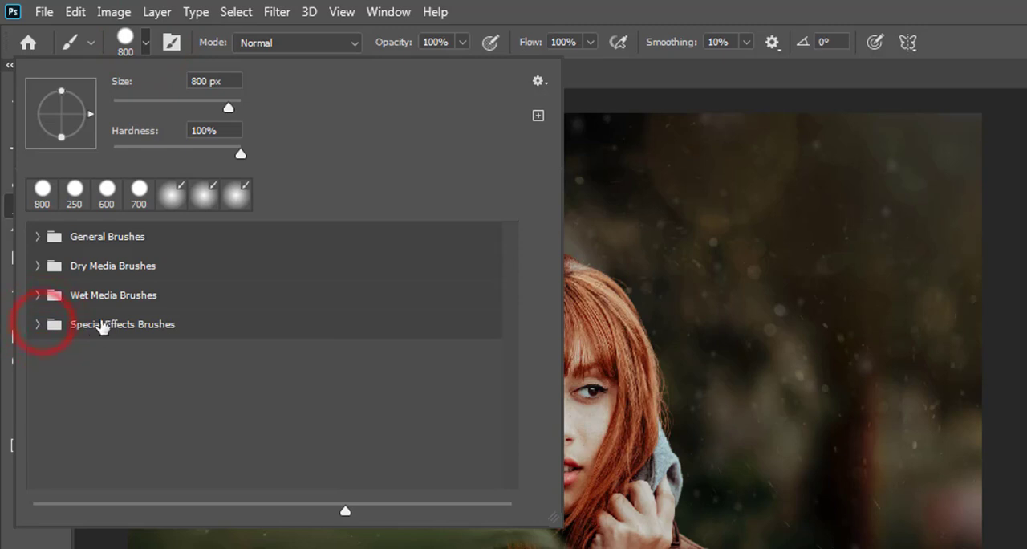
click(540, 81)
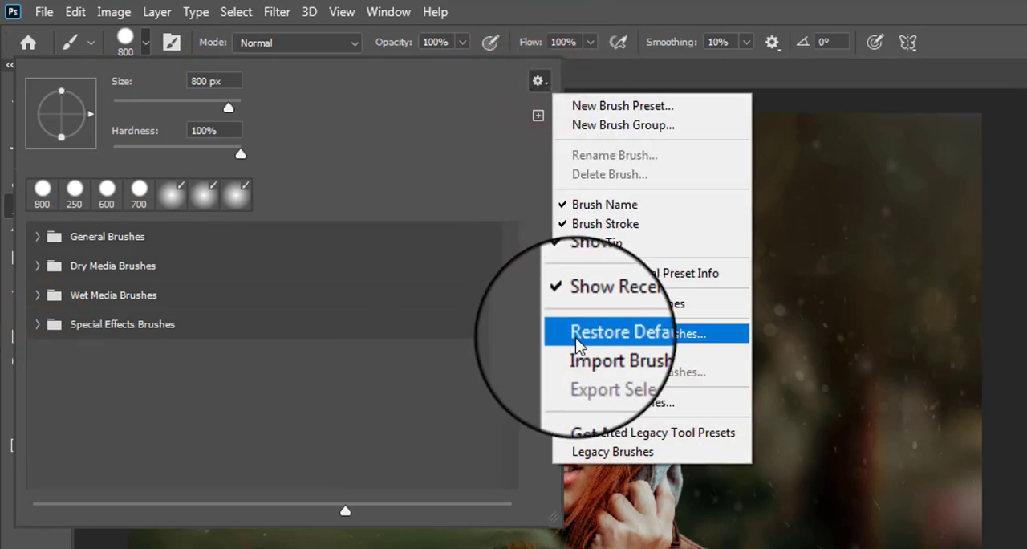
click(610, 354)
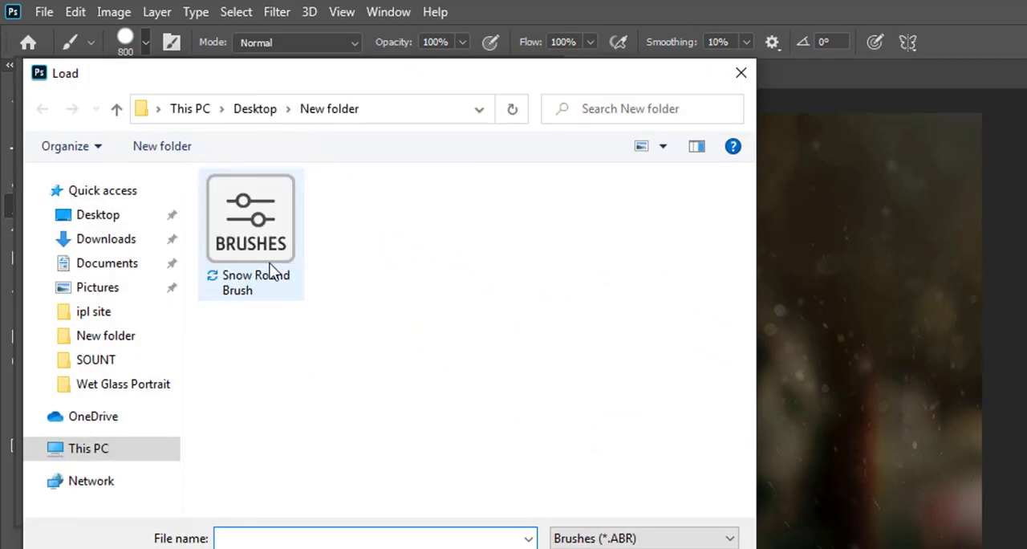
double_click(267, 251)
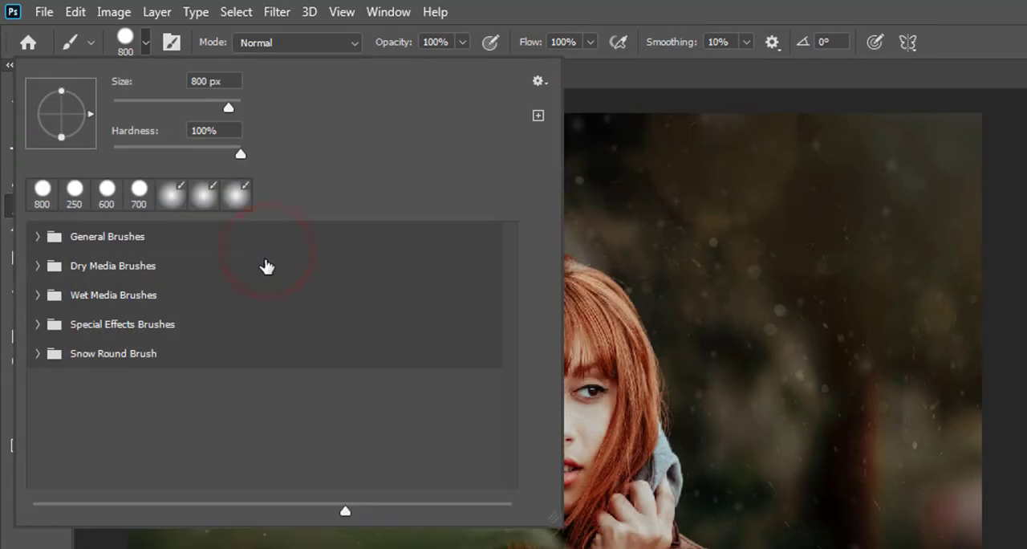
click(38, 354)
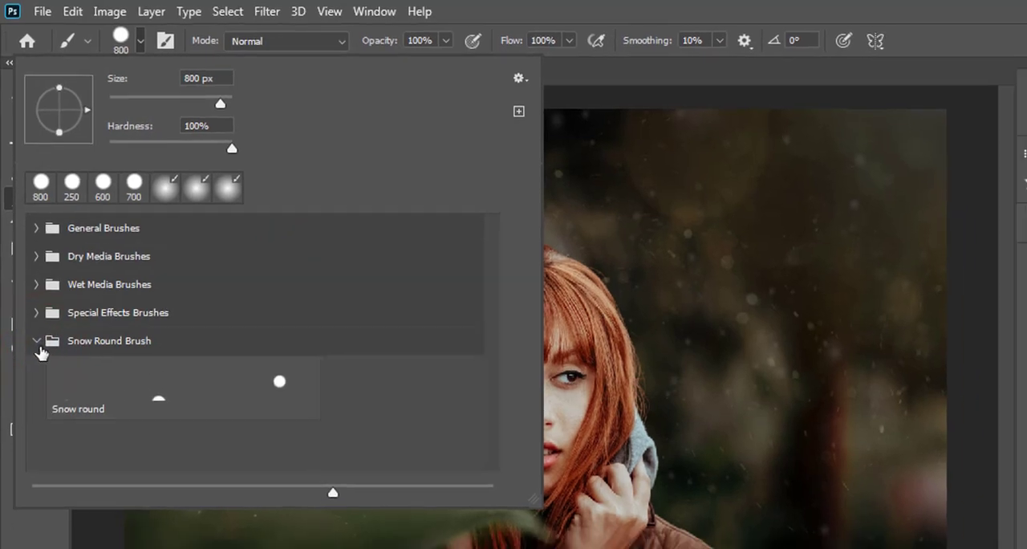
click(38, 353)
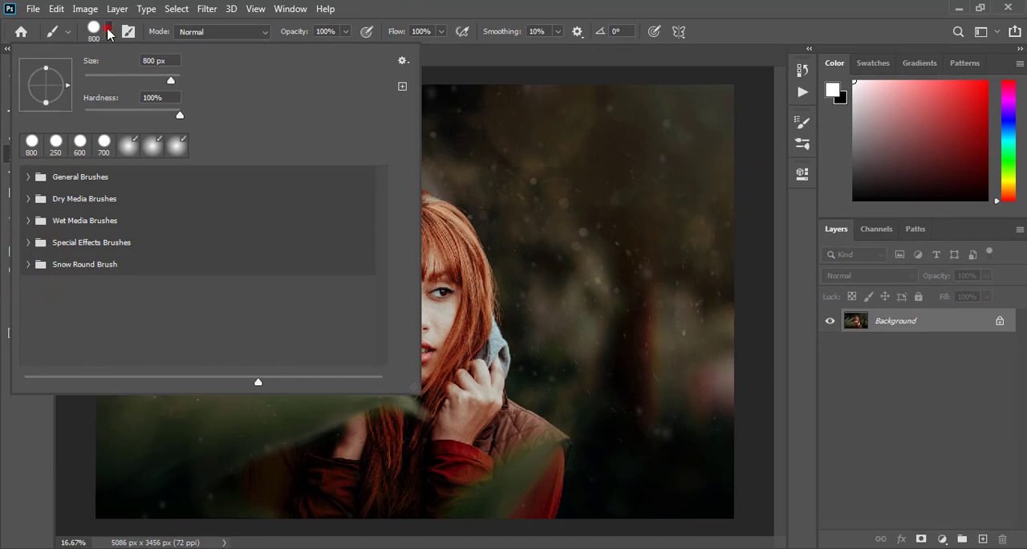
click(95, 29)
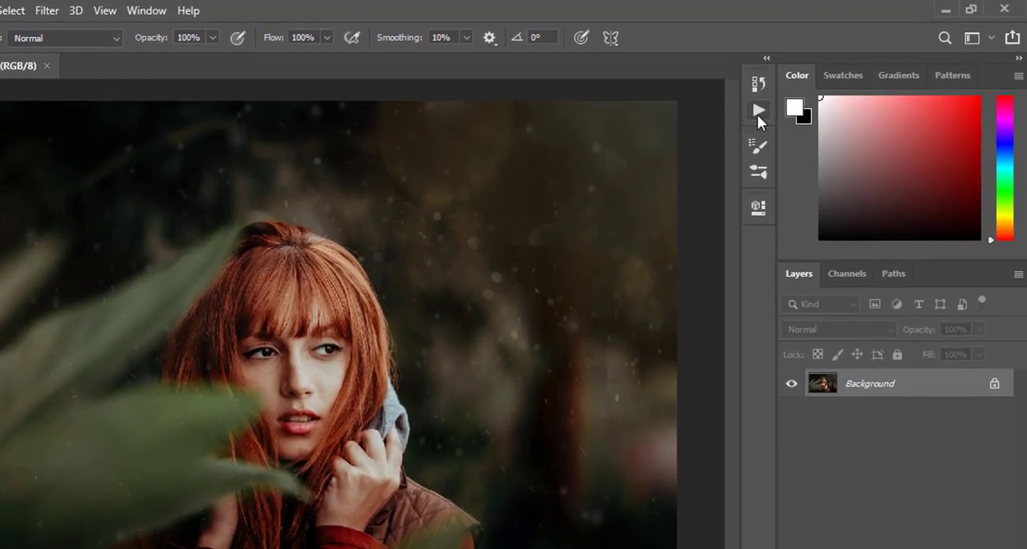
- Run the Play it action from the loaded PSDESIRE - Snow It set and dismiss its closing message
click(759, 112)
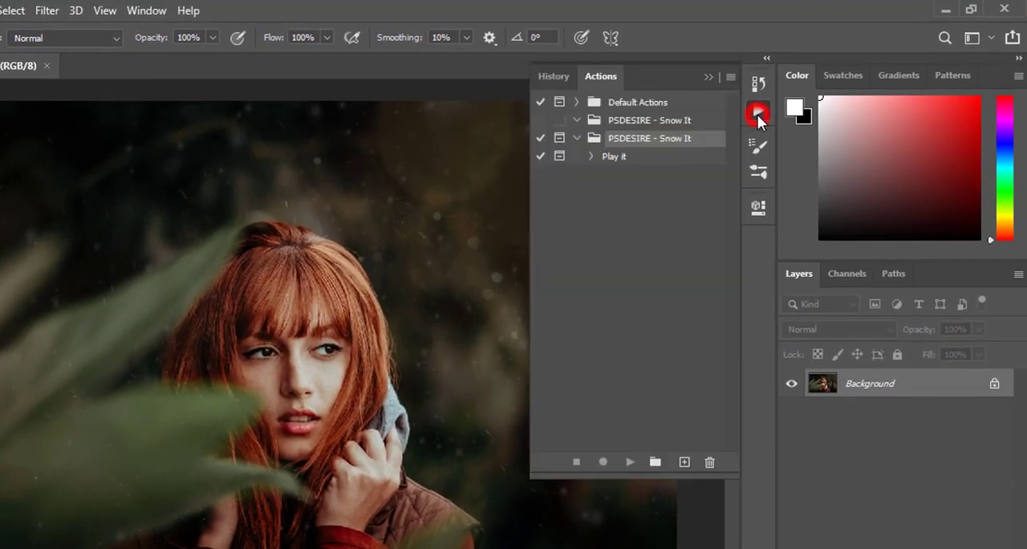
click(612, 158)
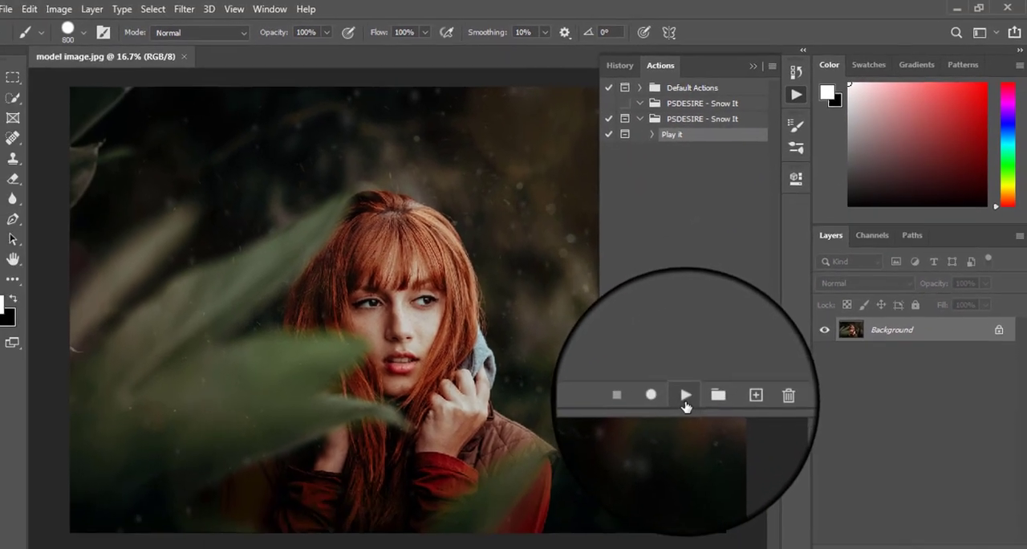
click(686, 396)
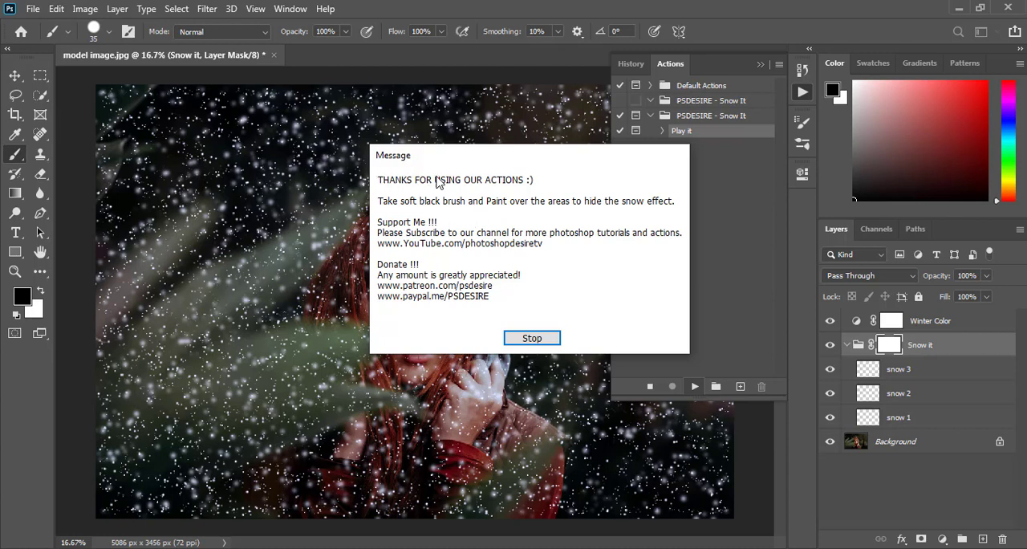
click(534, 338)
click(759, 68)
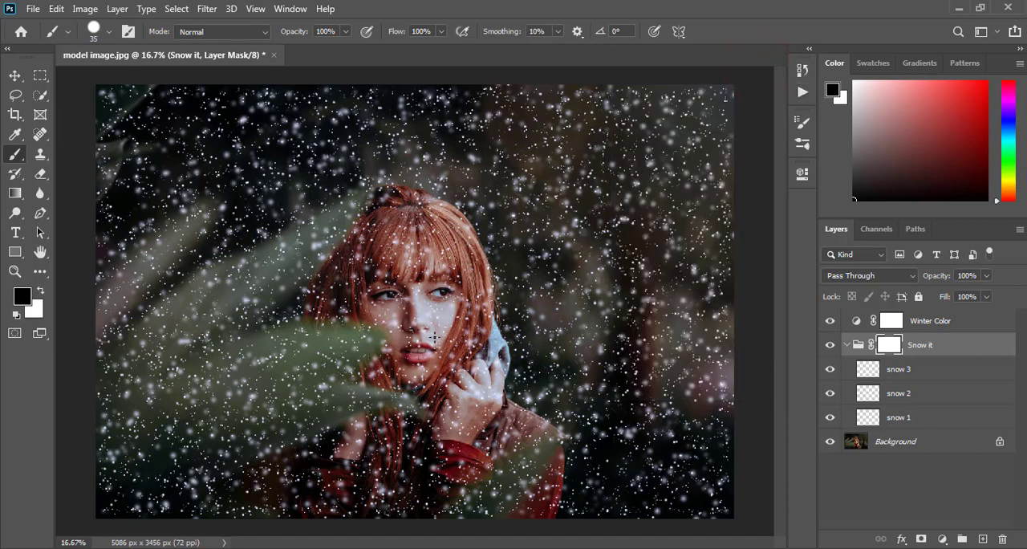
- Collapse the Snow it group and paint black on its mask to hide the snow over the woman's face, hair and jacket
click(848, 346)
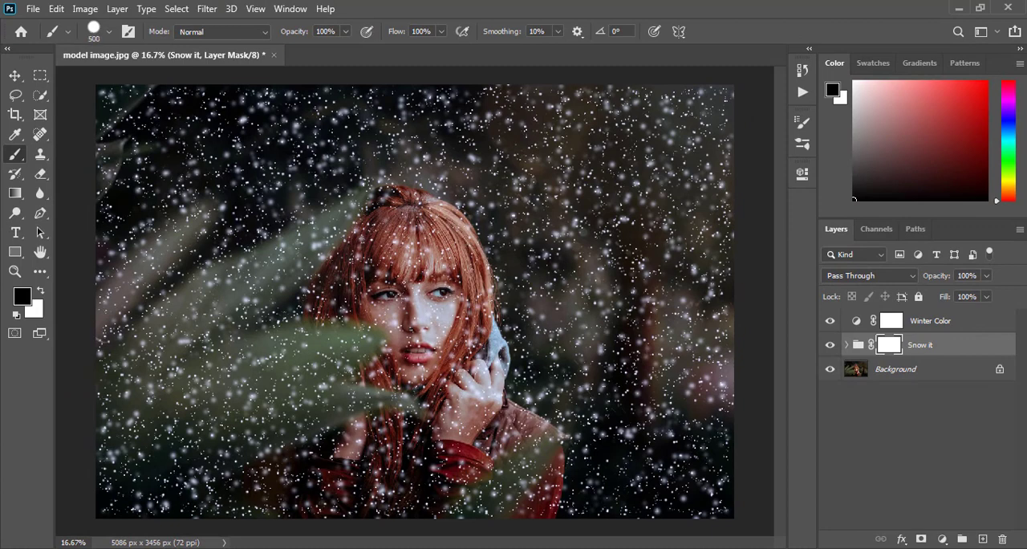
mouse_move(383, 254)
mouse_down()
mouse_move(368, 255)
mouse_move(371, 277)
mouse_move(403, 333)
mouse_move(412, 330)
mouse_move(381, 361)
mouse_move(432, 358)
mouse_move(425, 341)
mouse_move(459, 281)
mouse_move(402, 231)
mouse_move(422, 225)
mouse_move(366, 241)
mouse_move(349, 283)
mouse_move(323, 294)
mouse_move(335, 300)
mouse_move(367, 280)
mouse_move(361, 292)
mouse_move(353, 285)
mouse_up()
mouse_move(403, 467)
mouse_down()
mouse_move(372, 459)
mouse_move(288, 493)
mouse_move(342, 492)
mouse_move(383, 475)
mouse_move(393, 446)
mouse_move(374, 429)
mouse_move(374, 447)
mouse_move(396, 454)
mouse_move(459, 451)
mouse_move(474, 356)
mouse_move(453, 325)
mouse_move(429, 316)
mouse_up()
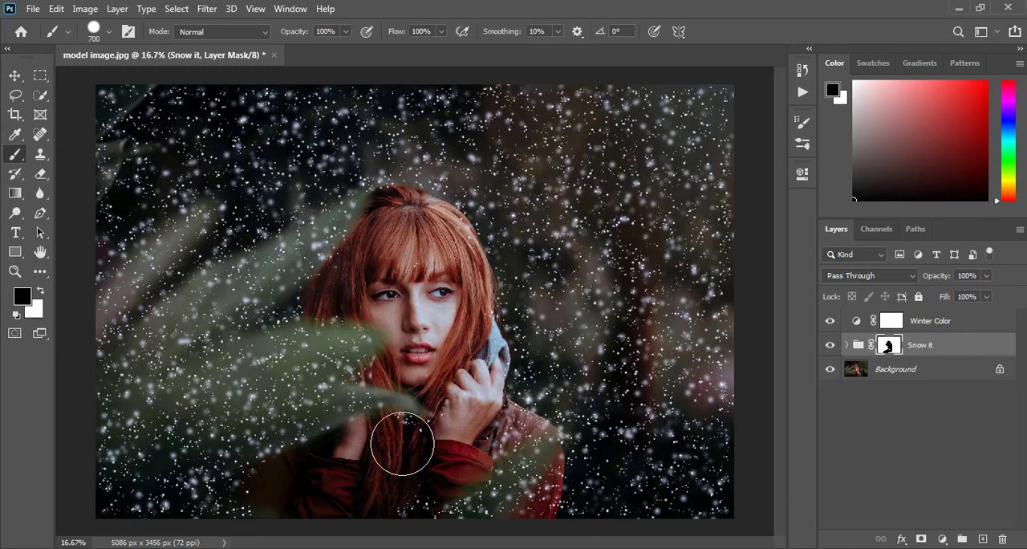
mouse_move(399, 436)
mouse_down()
mouse_move(420, 477)
mouse_move(410, 496)
mouse_move(399, 488)
mouse_move(551, 509)
mouse_move(537, 503)
mouse_move(541, 457)
mouse_up()
mouse_move(488, 415)
mouse_down()
mouse_move(505, 418)
mouse_move(496, 439)
mouse_move(439, 451)
mouse_up()
click(436, 455)
- Refine the Snow it mask with a smaller black brush over the face, the hair edge and the jacket shoulder, going down to 175 px
key(bracketleft)
key(bracketleft)
click(416, 464)
key(bracketleft)
key(bracketleft)
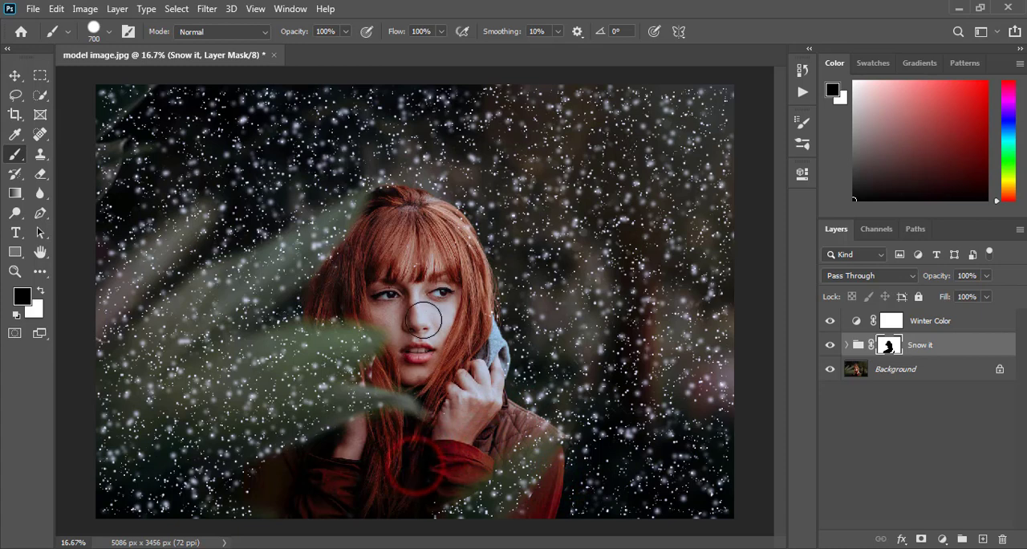
click(417, 272)
drag(418, 271, 472, 210)
key(bracketleft)
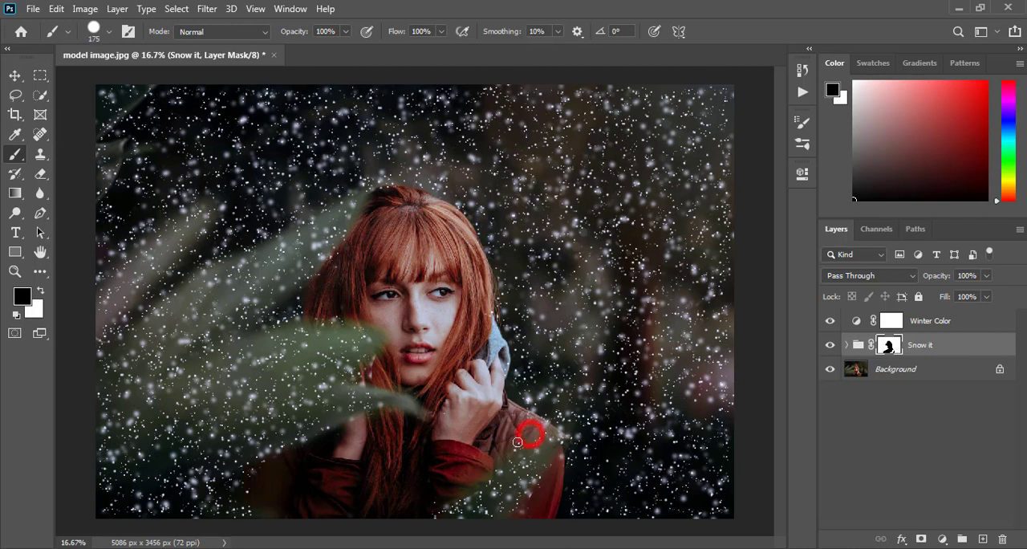
drag(542, 426, 535, 428)
- Paint white on the Snow it mask with the 175 px brush to restore snow beside the jacket's lower right edge
click(37, 289)
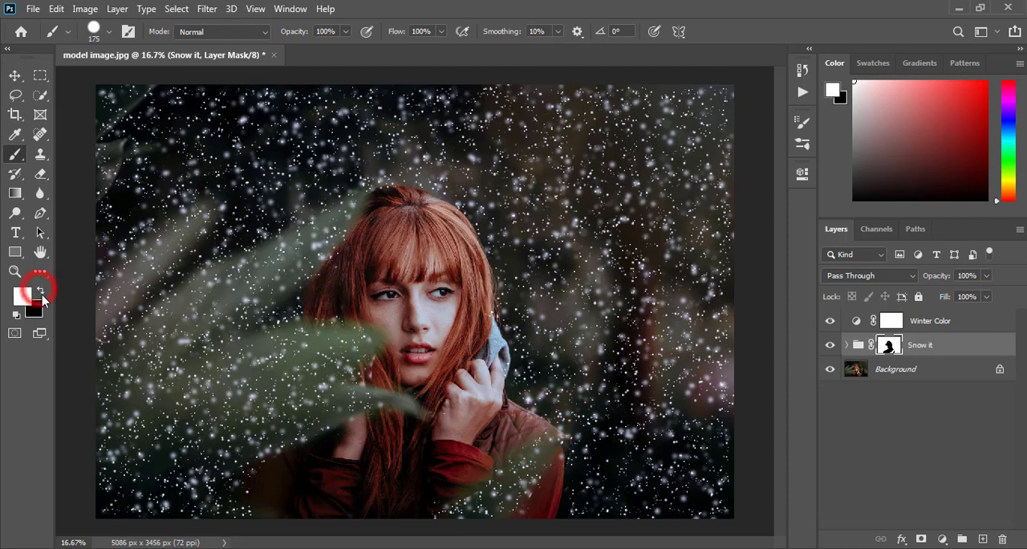
drag(578, 491, 567, 509)
click(565, 510)
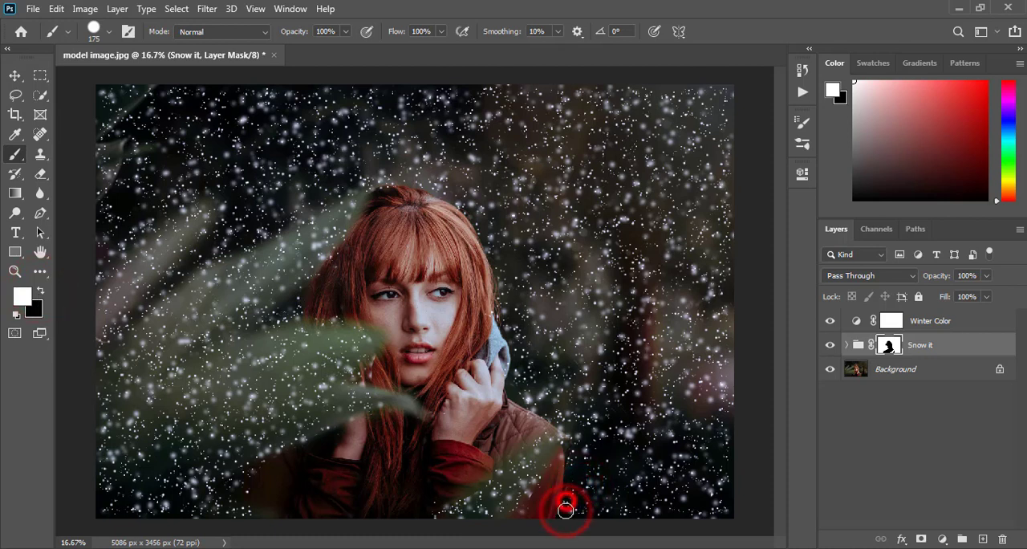
click(565, 512)
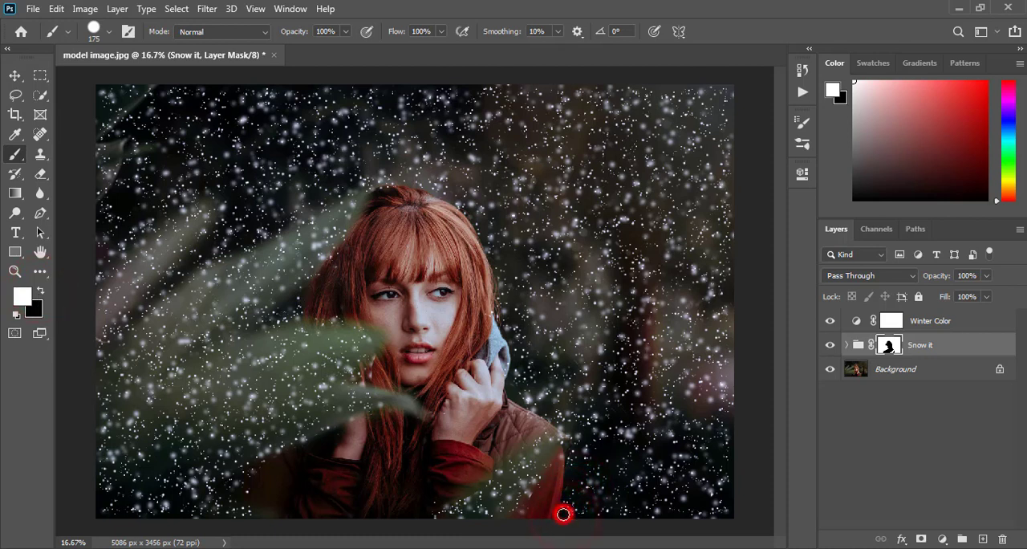
- Switch back to black and mask out remaining snow at the lower left sleeve, the hand, the hood and along the hair
click(38, 292)
mouse_move(249, 486)
mouse_down()
mouse_move(237, 512)
mouse_move(246, 482)
mouse_move(251, 514)
mouse_up()
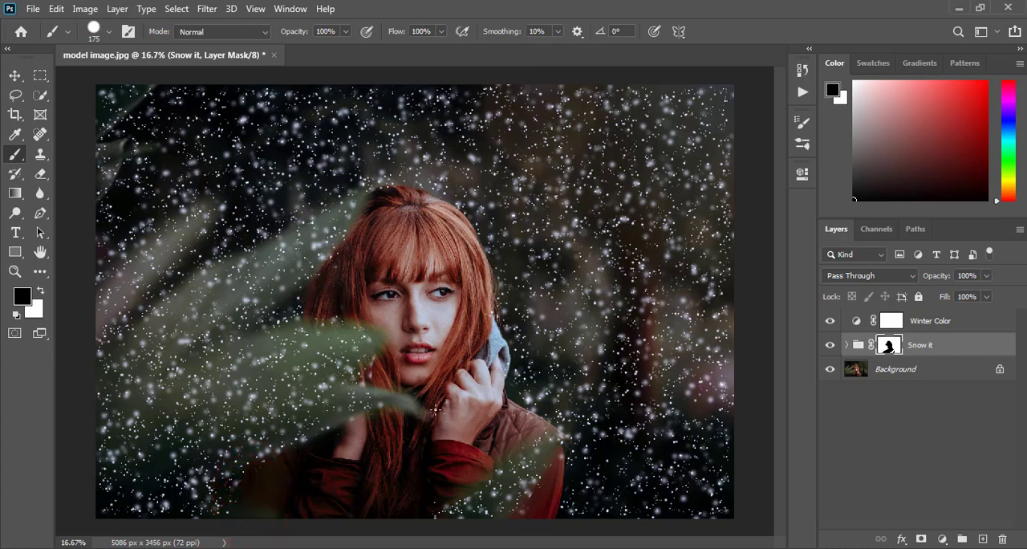
click(446, 412)
mouse_move(500, 368)
mouse_down()
mouse_move(504, 344)
mouse_move(484, 314)
mouse_up()
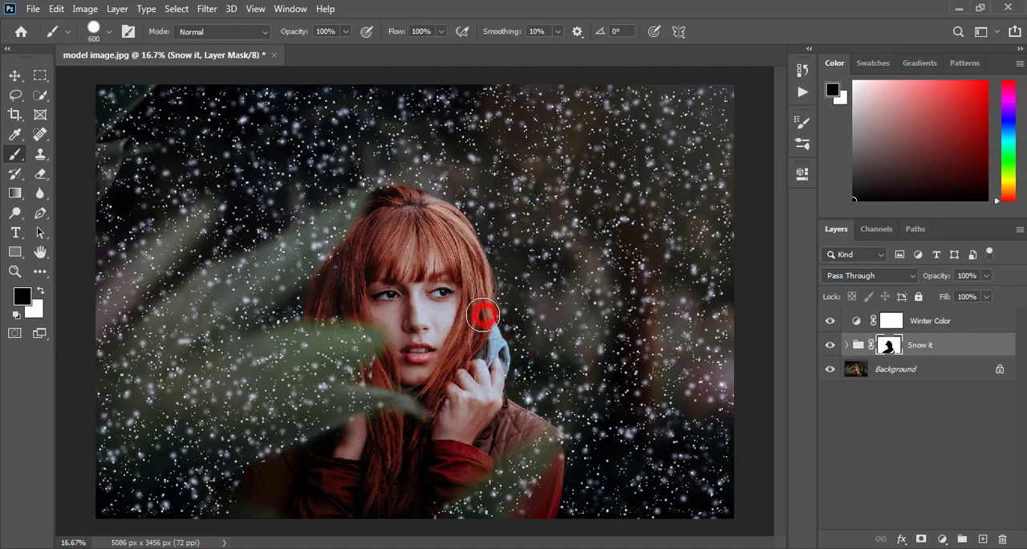
click(393, 231)
click(343, 263)
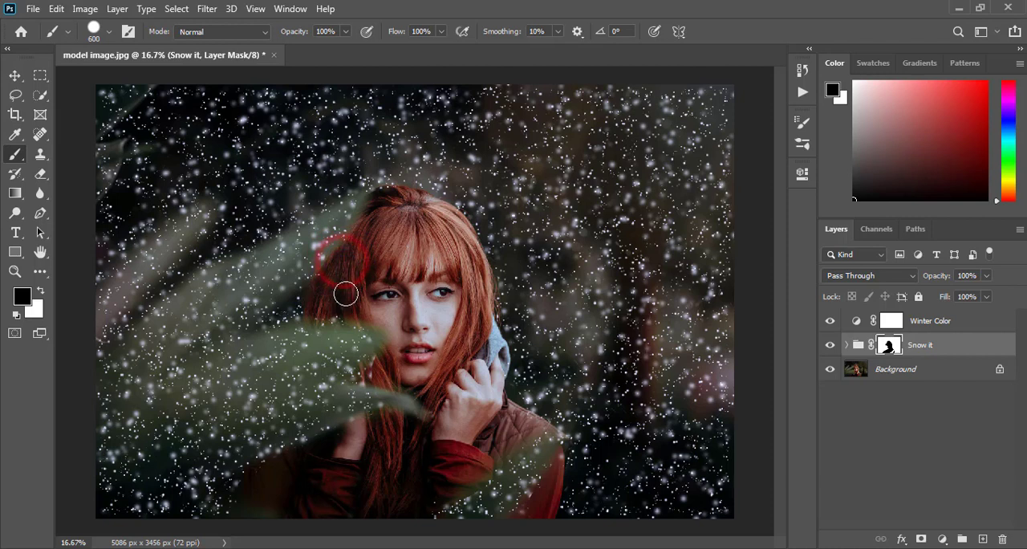
click(304, 308)
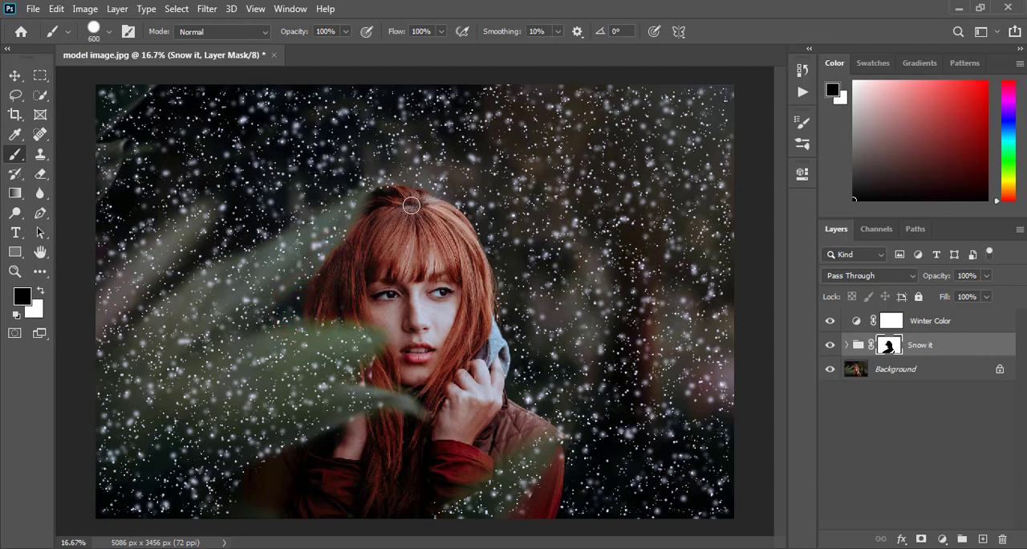
click(345, 252)
- Toggle the Snow it group's visibility to compare the photo with and without snow
click(830, 346)
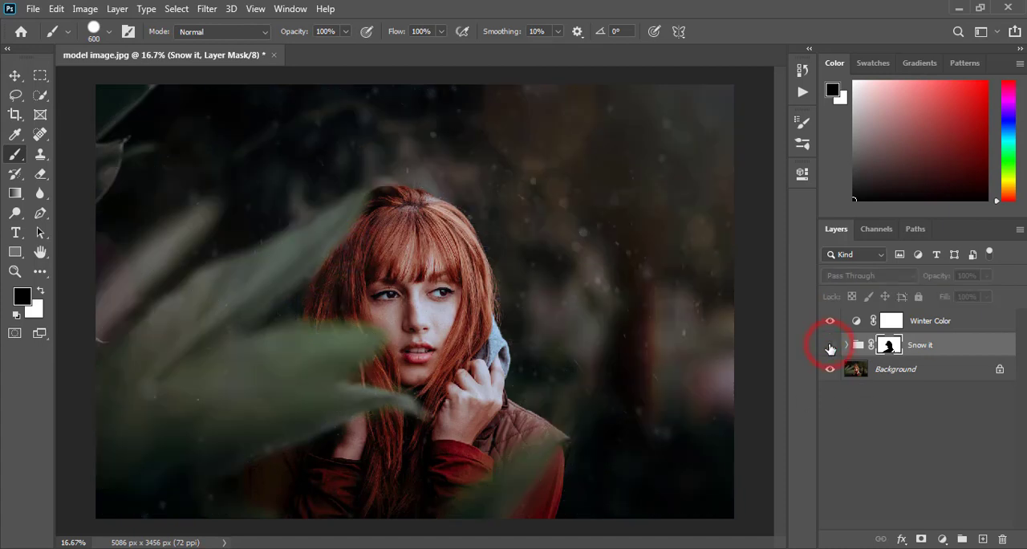
click(831, 346)
click(831, 346)
click(831, 346)
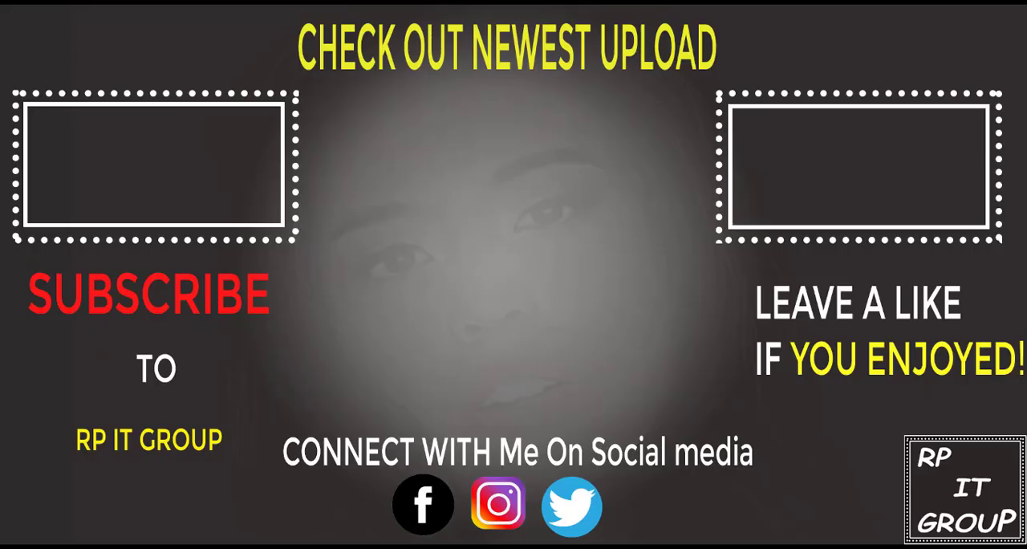